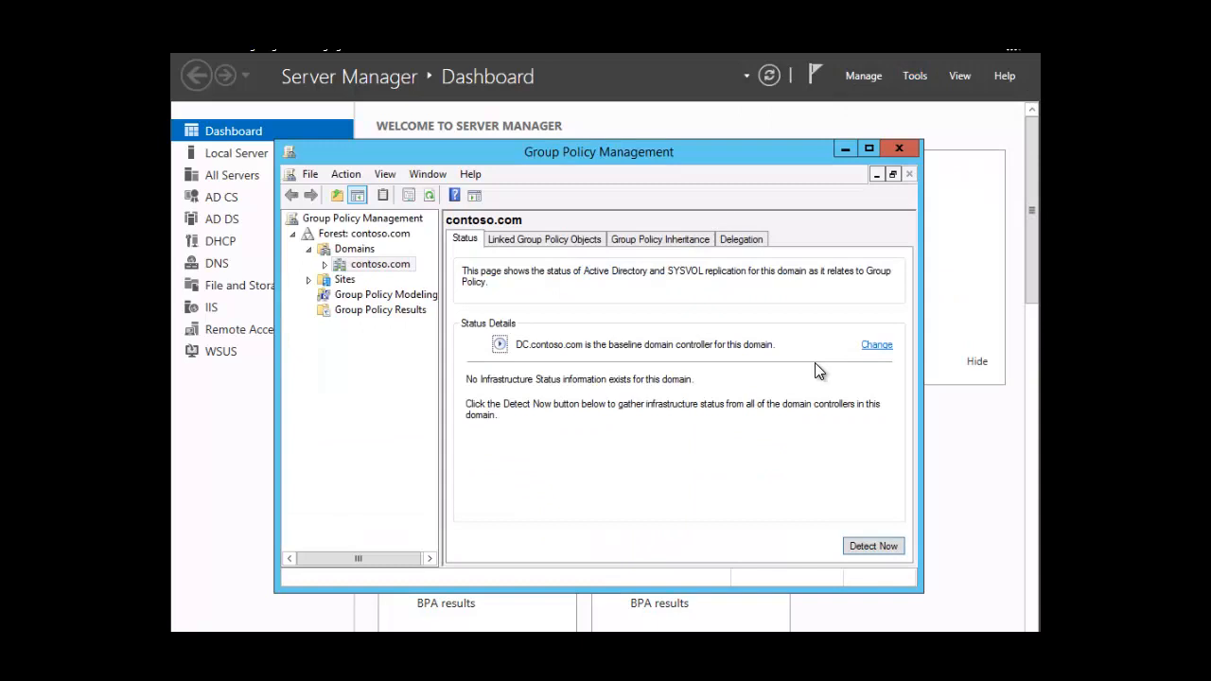
Create a GPO named "Finance users folder redirection" in contoso.com and link it to the Finance OU.
click(323, 265)
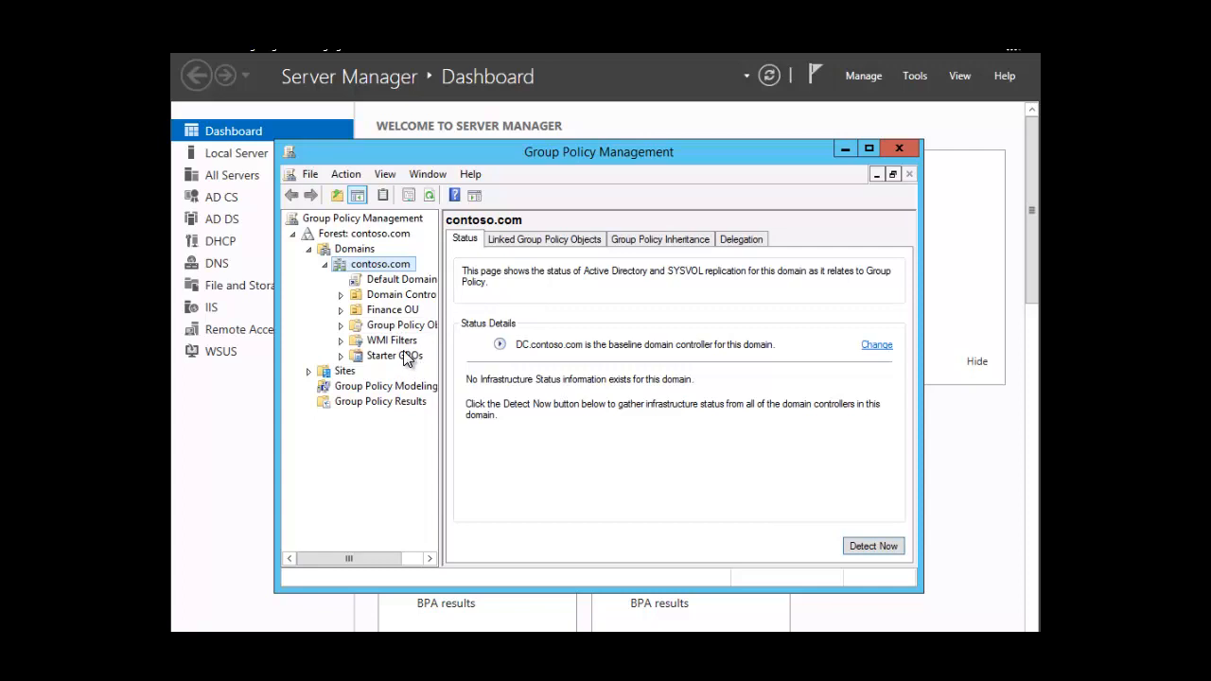
right_click(390, 316)
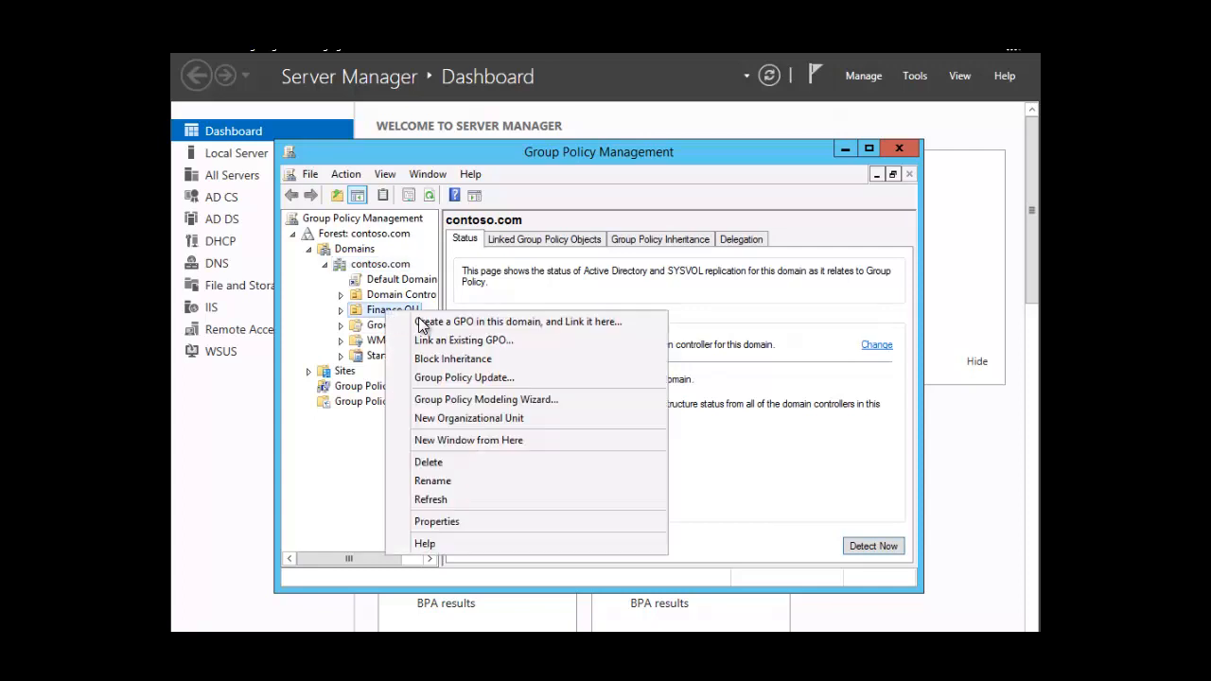
click(428, 322)
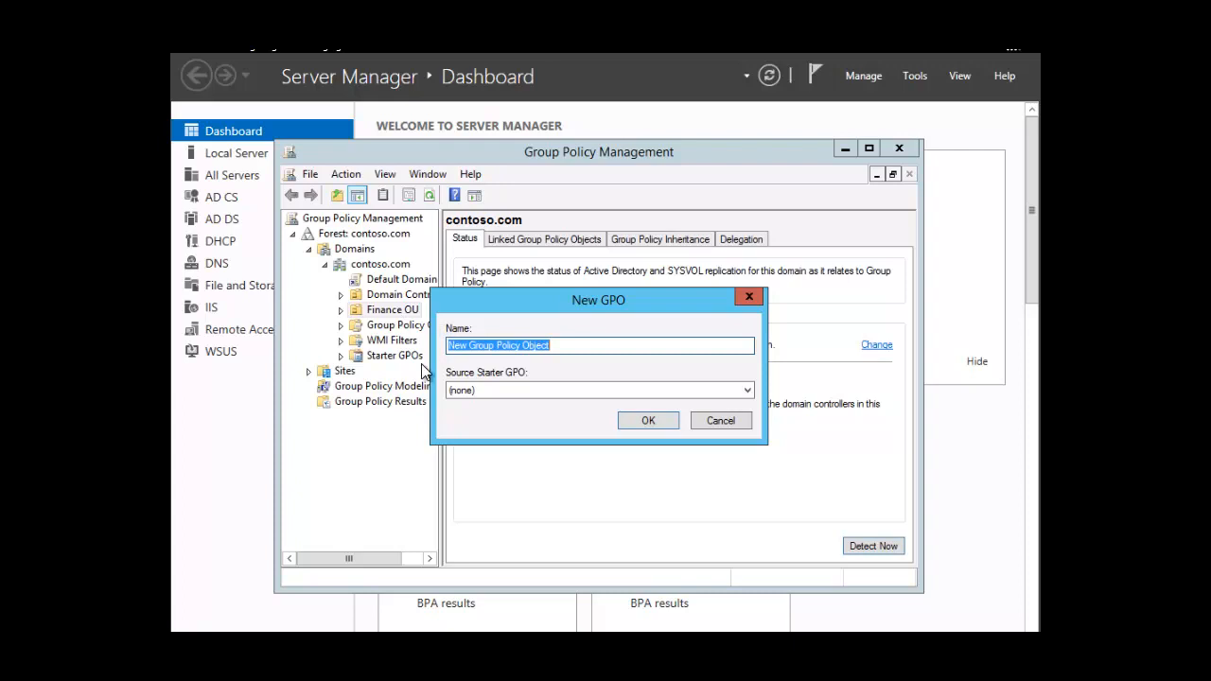
text(F)
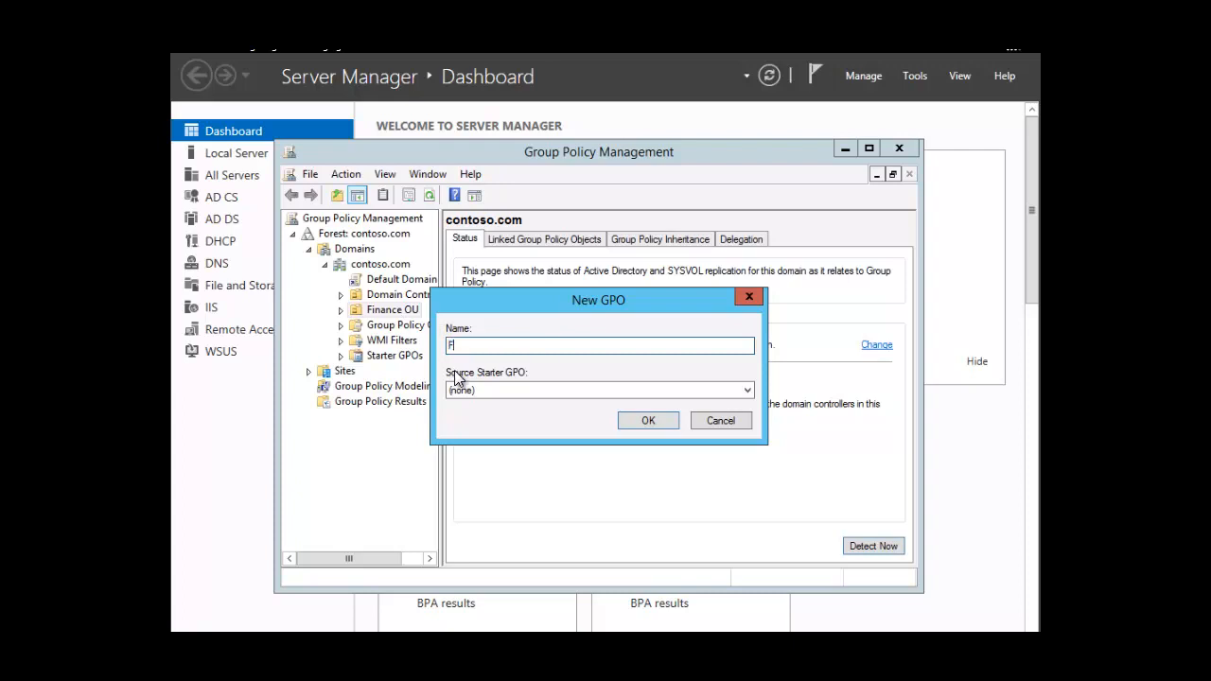
text(inance users folder redirectin)
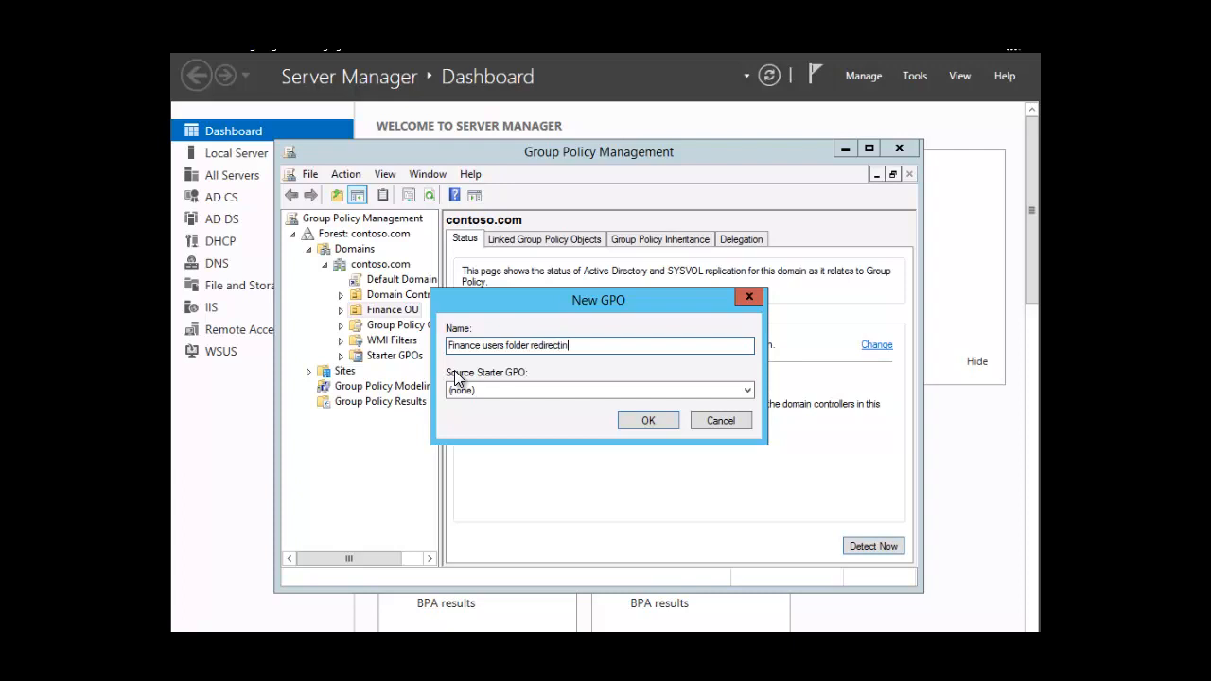
key(BackSpace)
text(on)
click(649, 422)
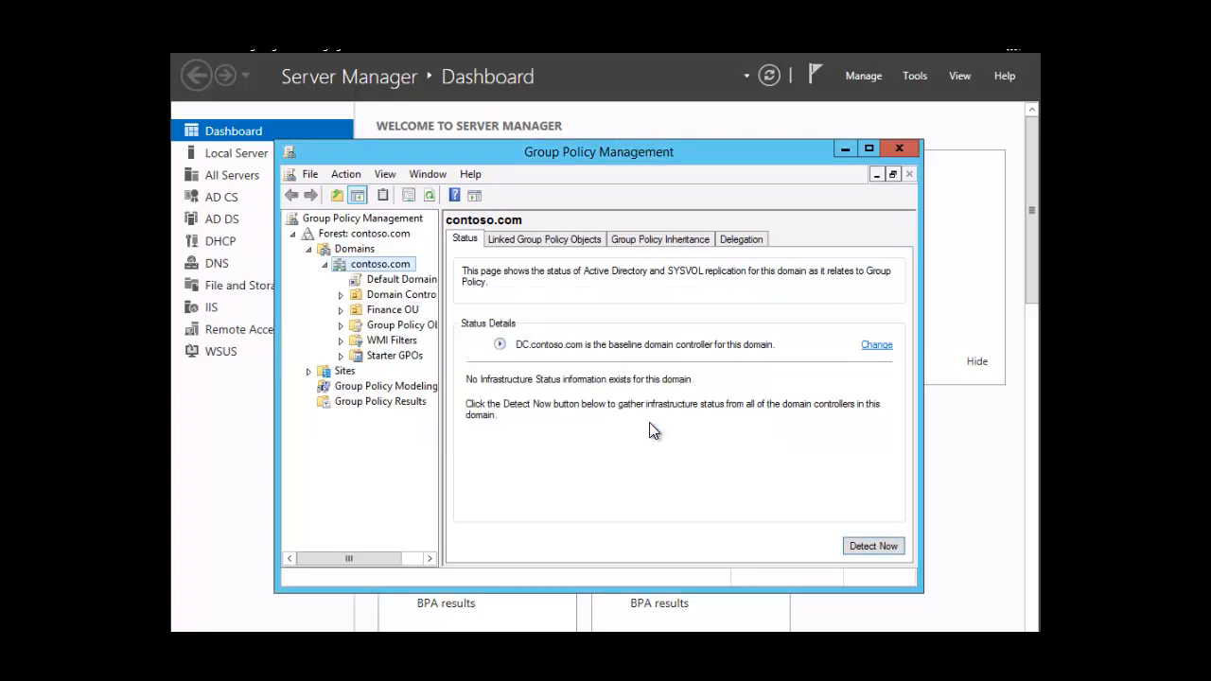
Open the Finance users folder redirection GPO for editing and go to Folder Redirection in the user policies' Windows Settings.
click(341, 311)
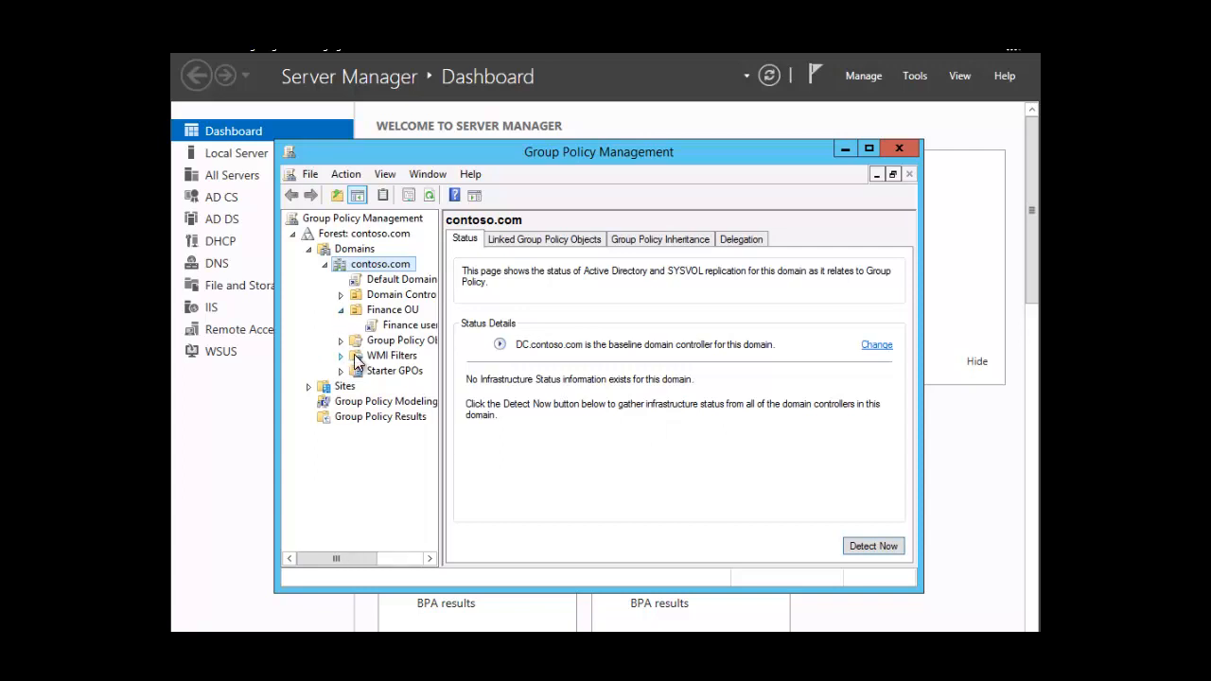
right_click(397, 327)
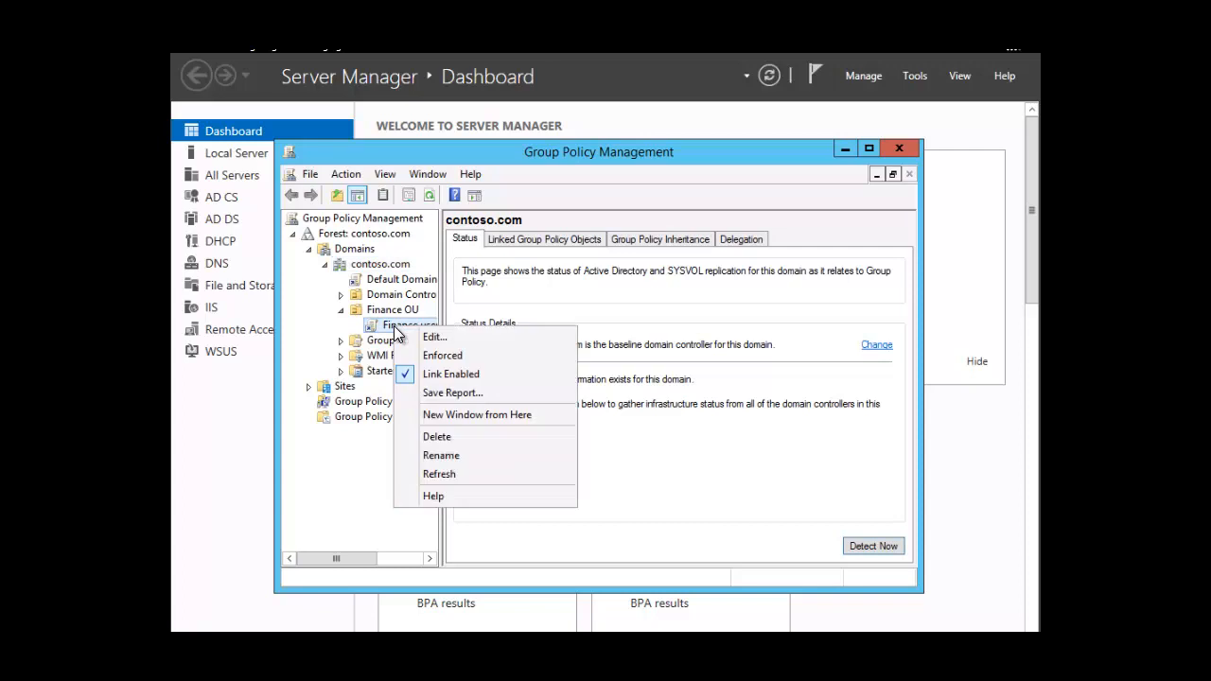
click(430, 339)
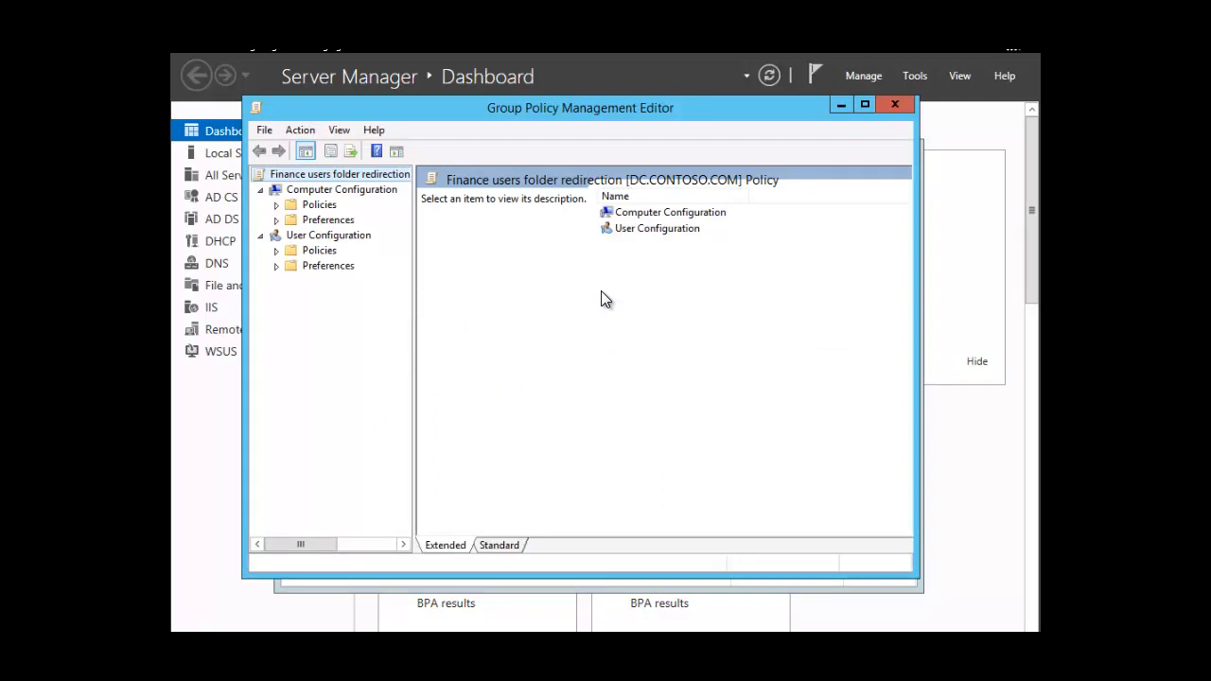
double_click(641, 229)
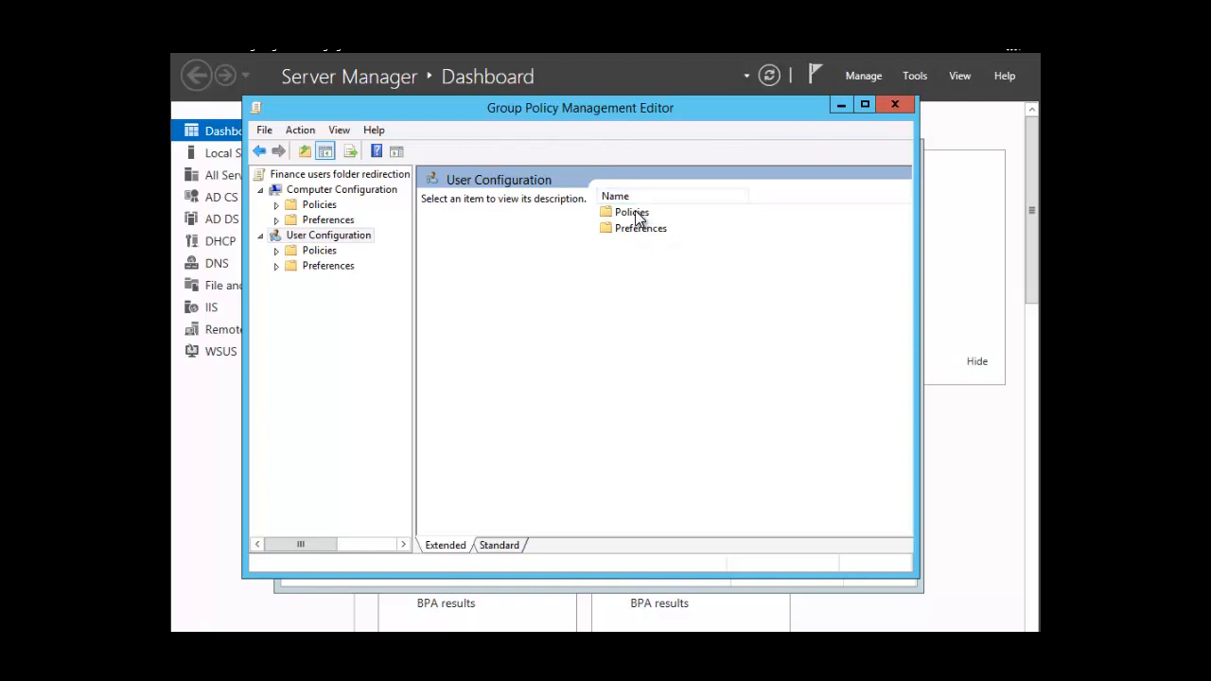
double_click(632, 213)
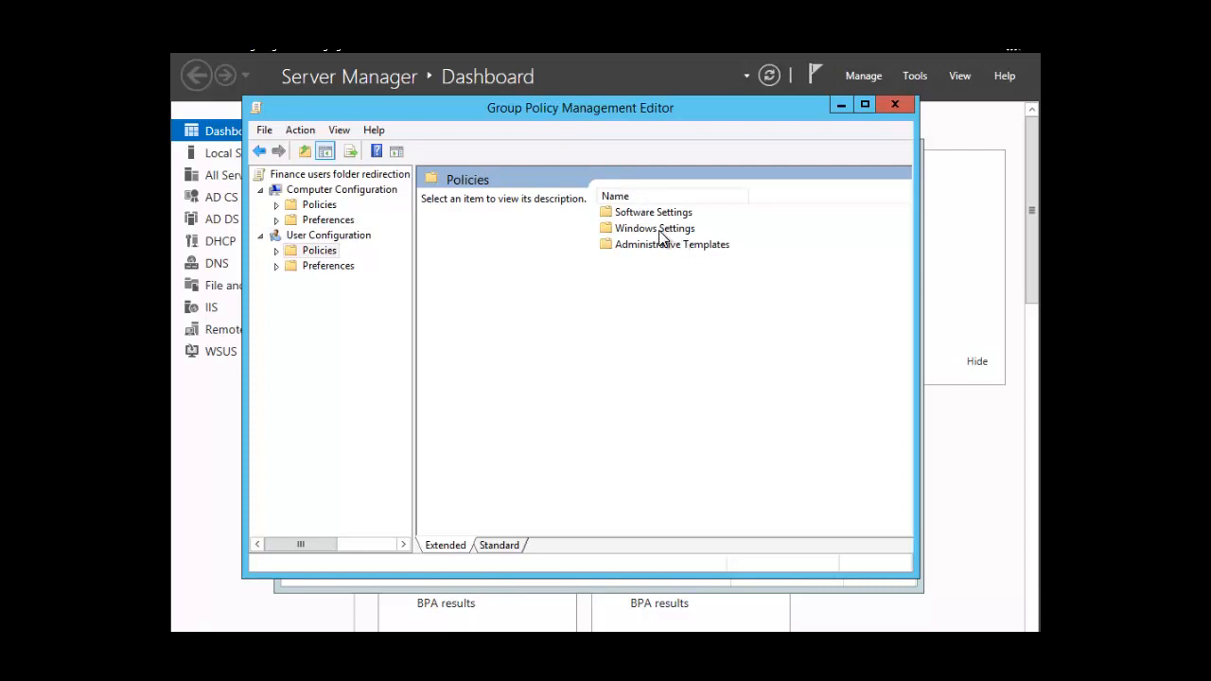
double_click(649, 231)
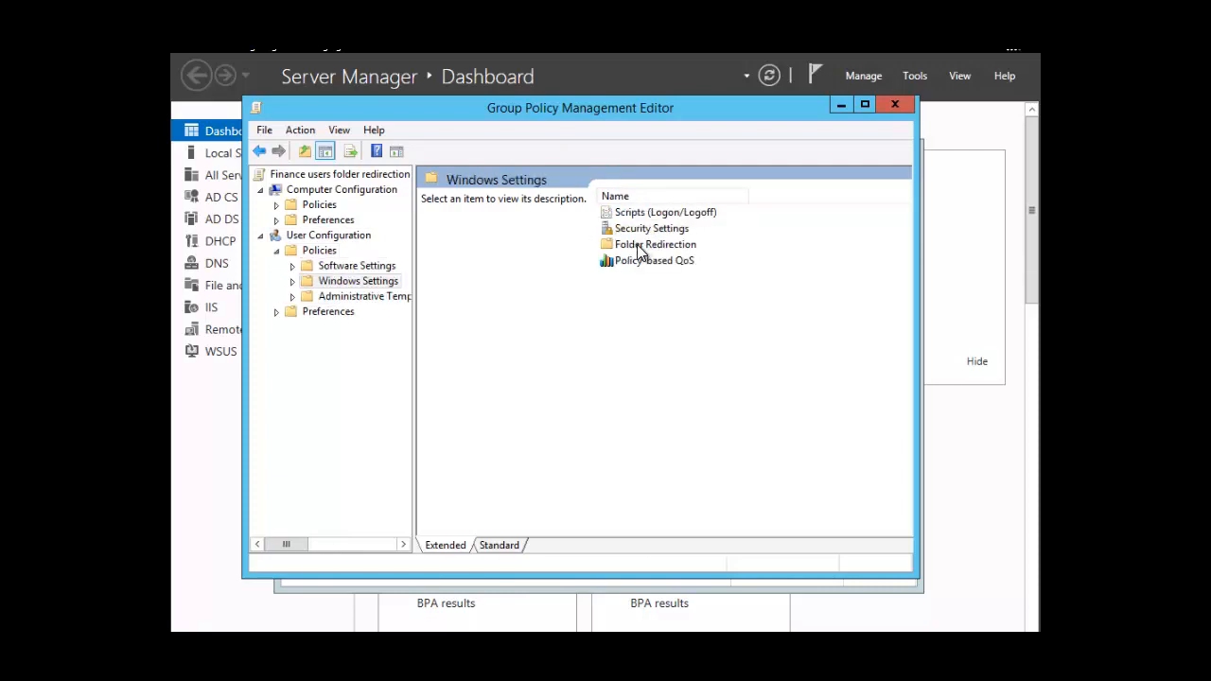
double_click(640, 248)
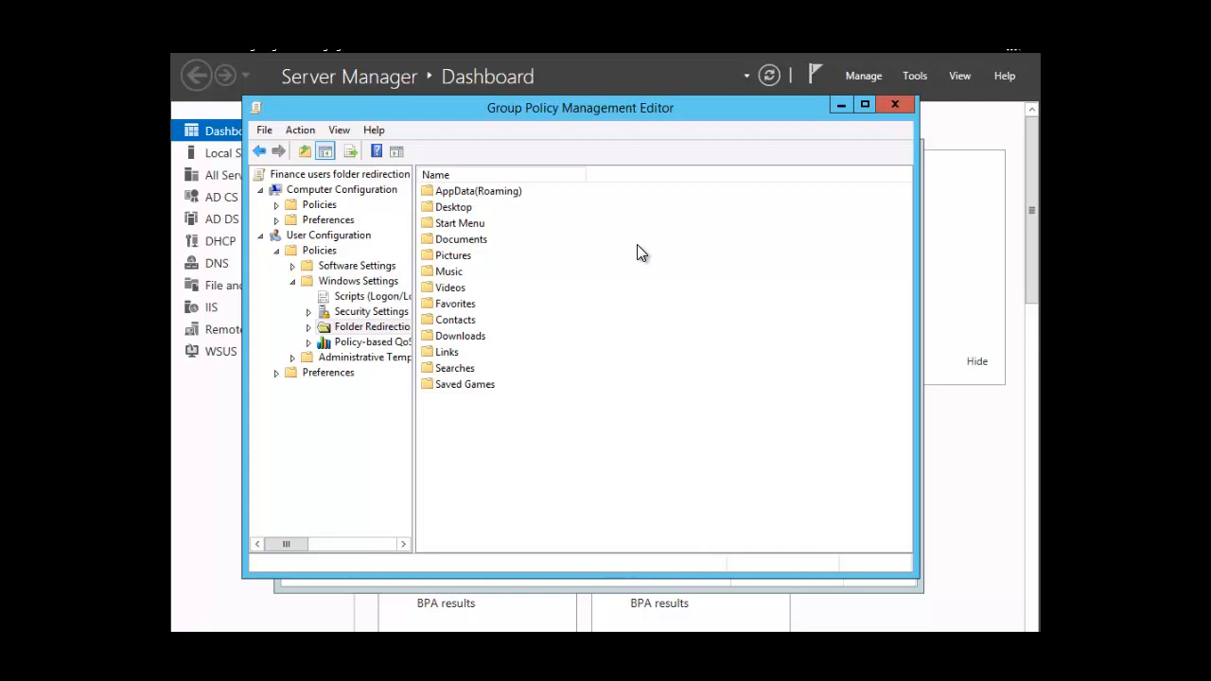
Configure Documents redirection as "Basic - Redirect everyone's folder to the same location" with target "Redirect to the following location", and accept the properties.
right_click(470, 242)
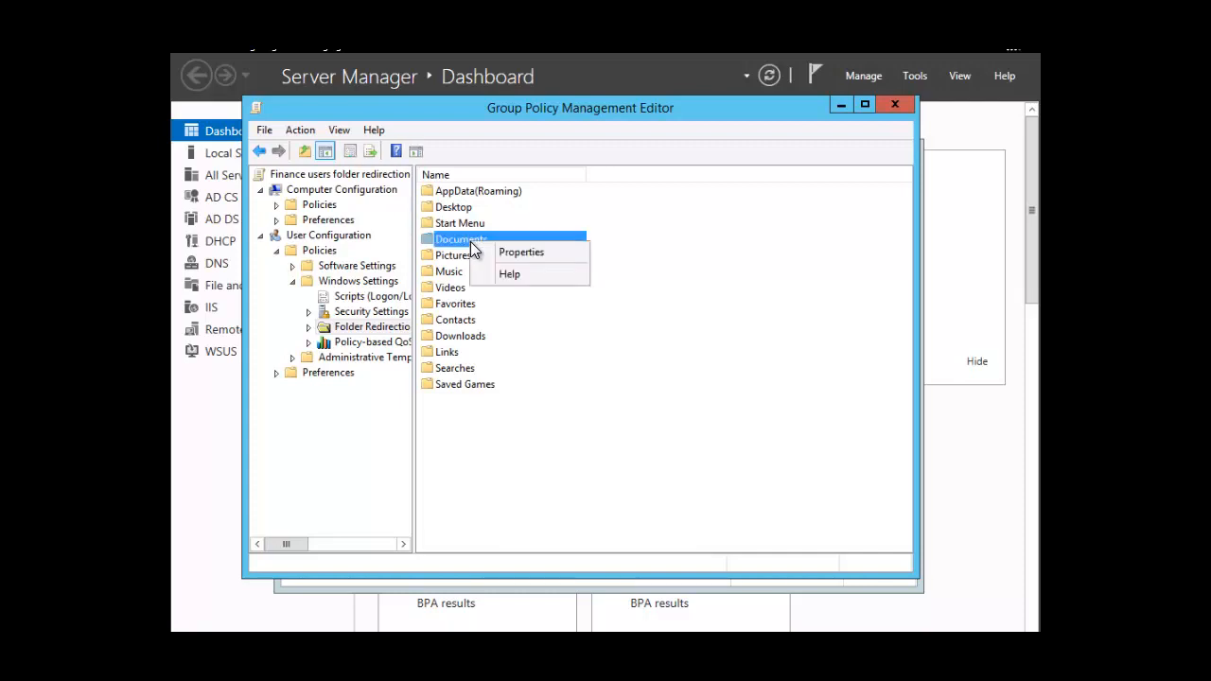
click(518, 252)
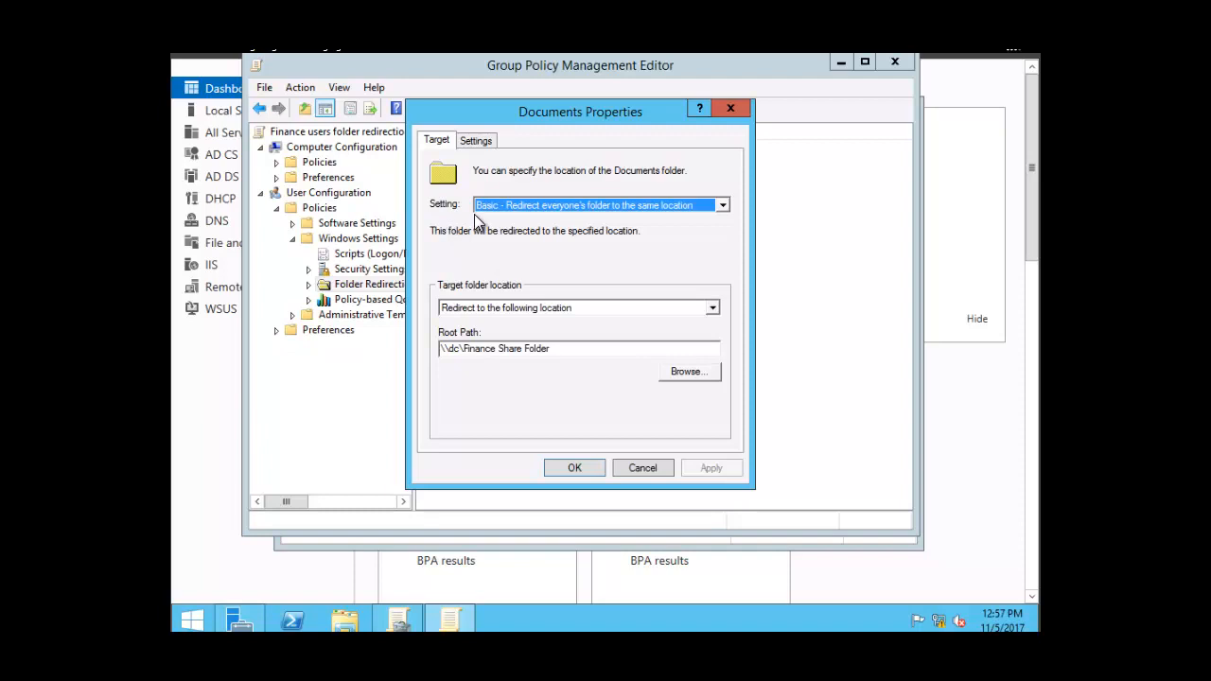
click(724, 206)
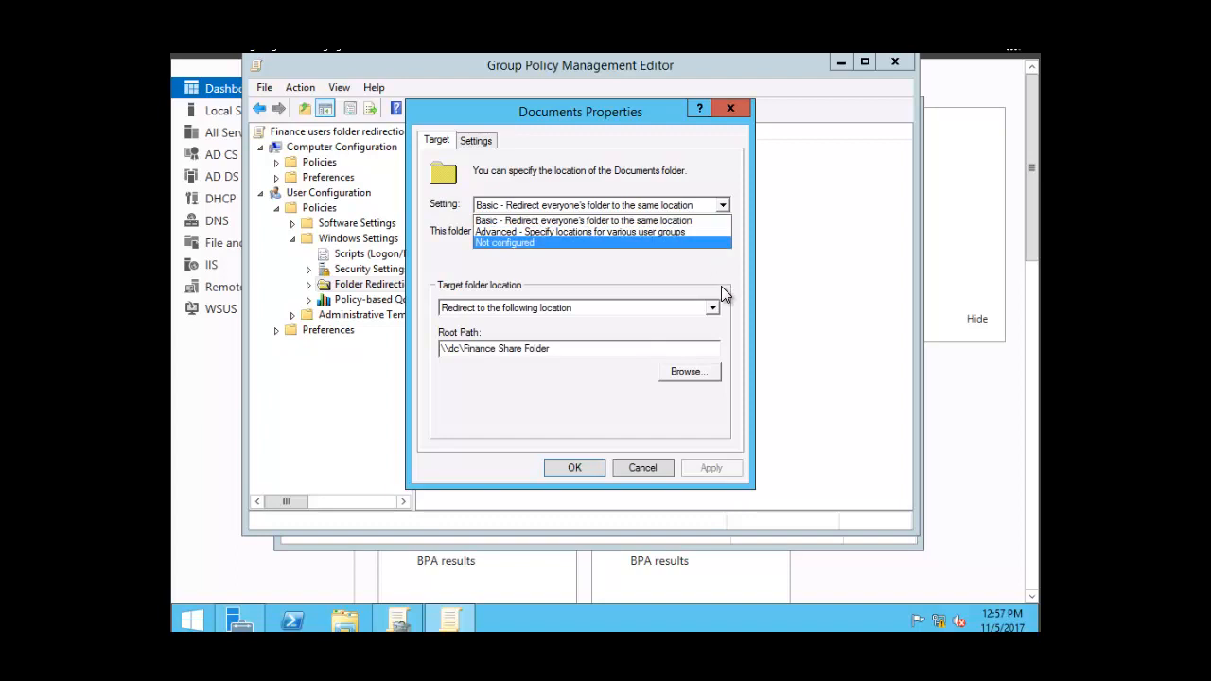
click(683, 207)
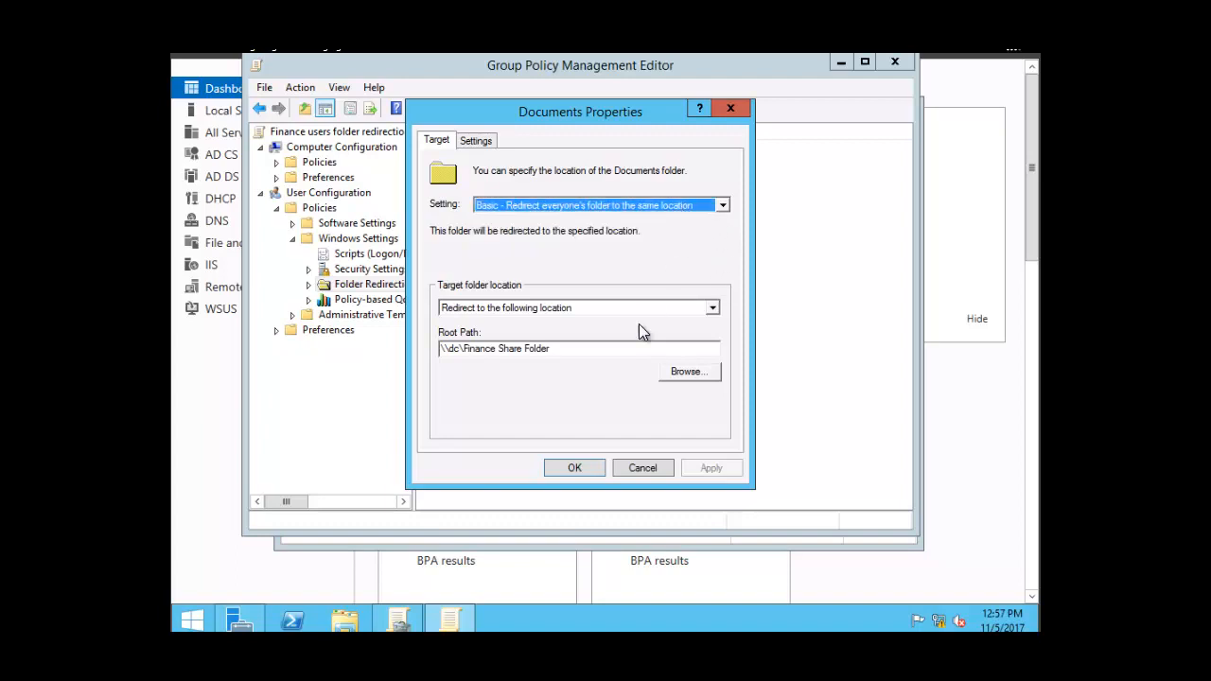
click(713, 310)
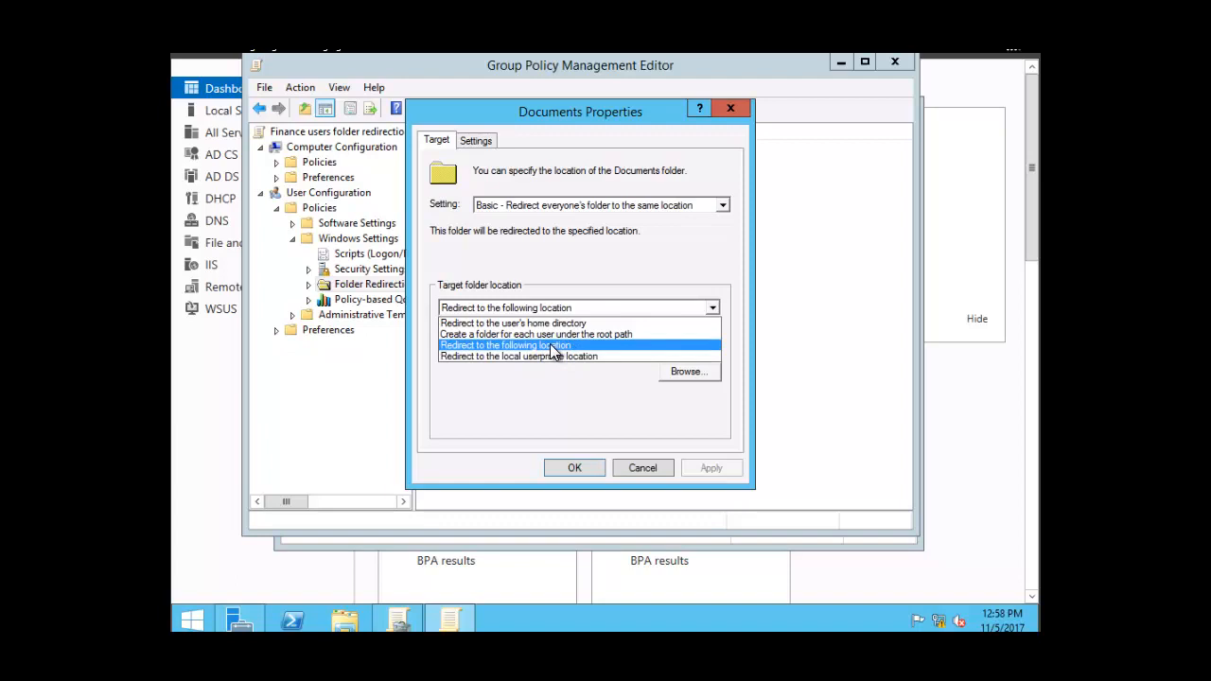
click(553, 346)
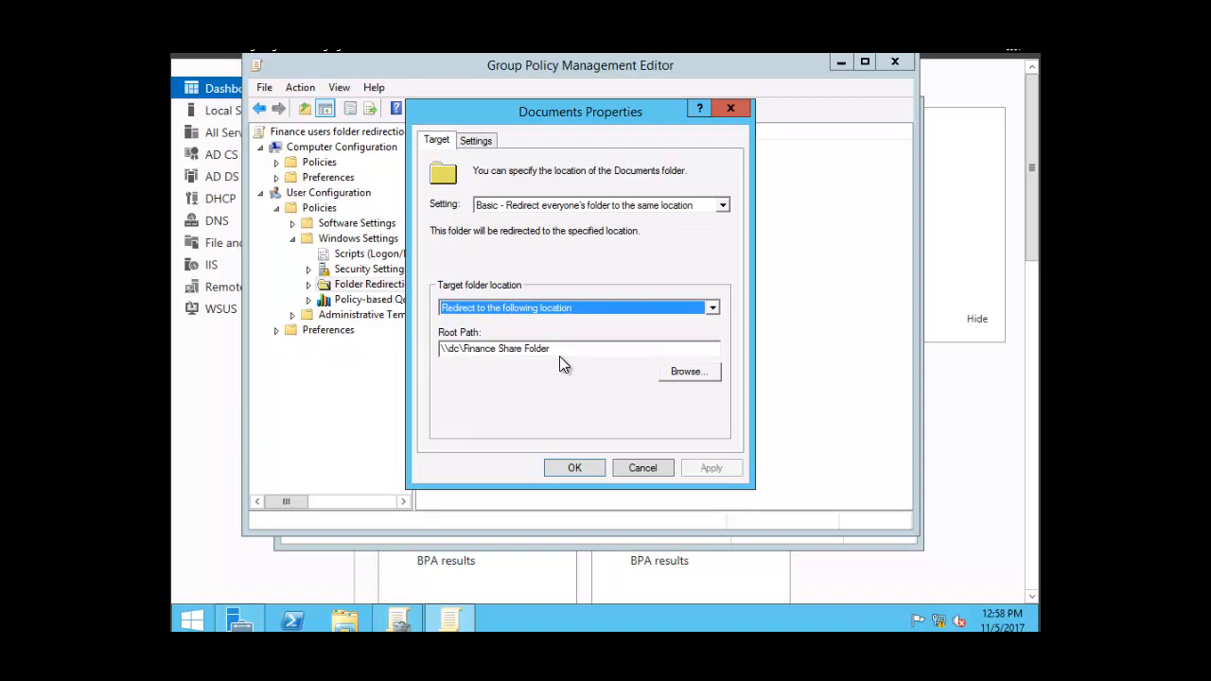
click(572, 467)
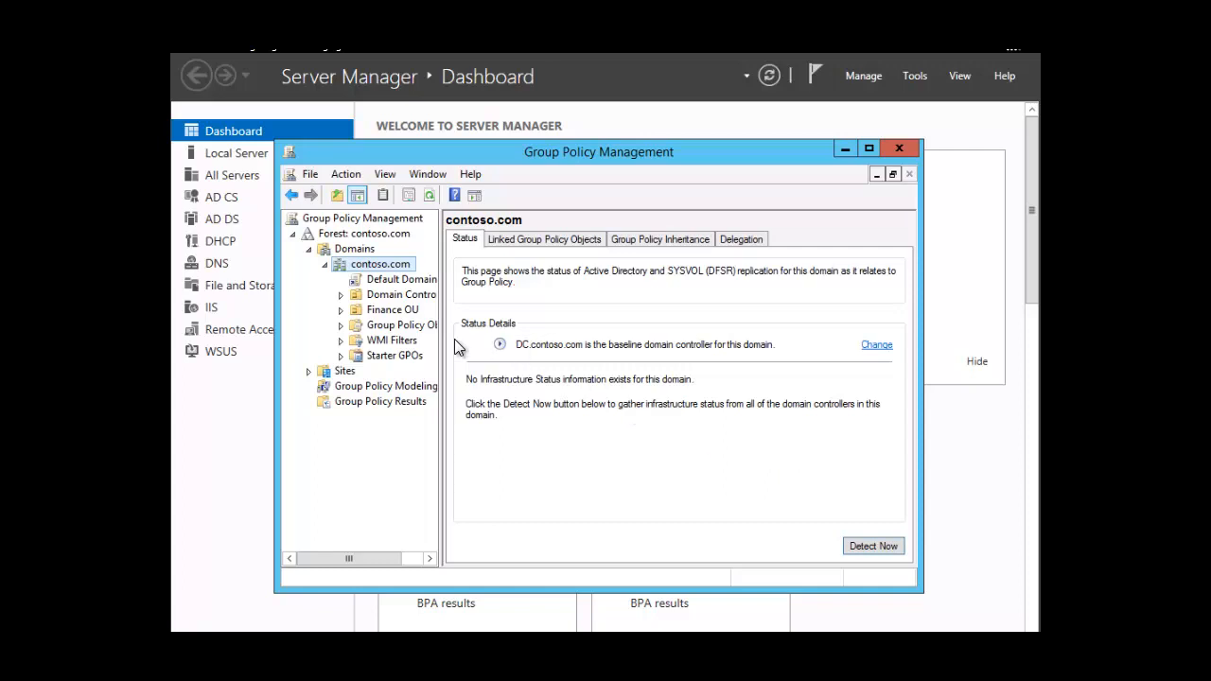
Create an unlinked GPO named "mapping network drive" under Group Policy Objects in contoso.com.
right_click(402, 333)
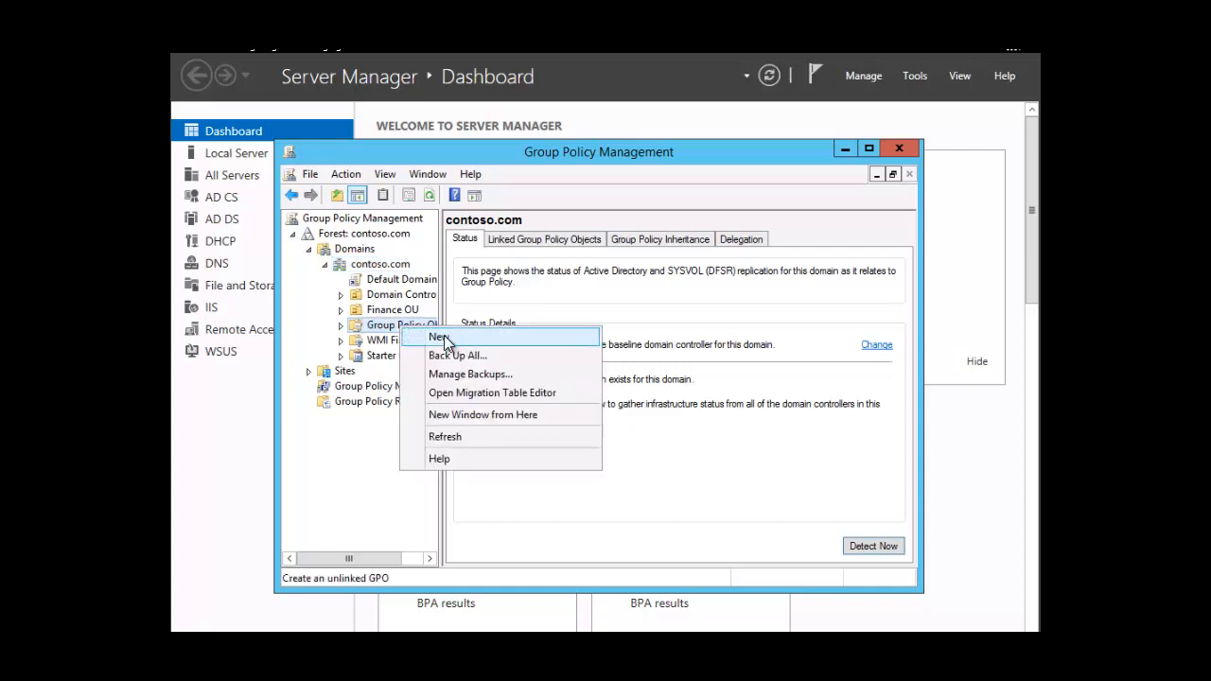
click(445, 339)
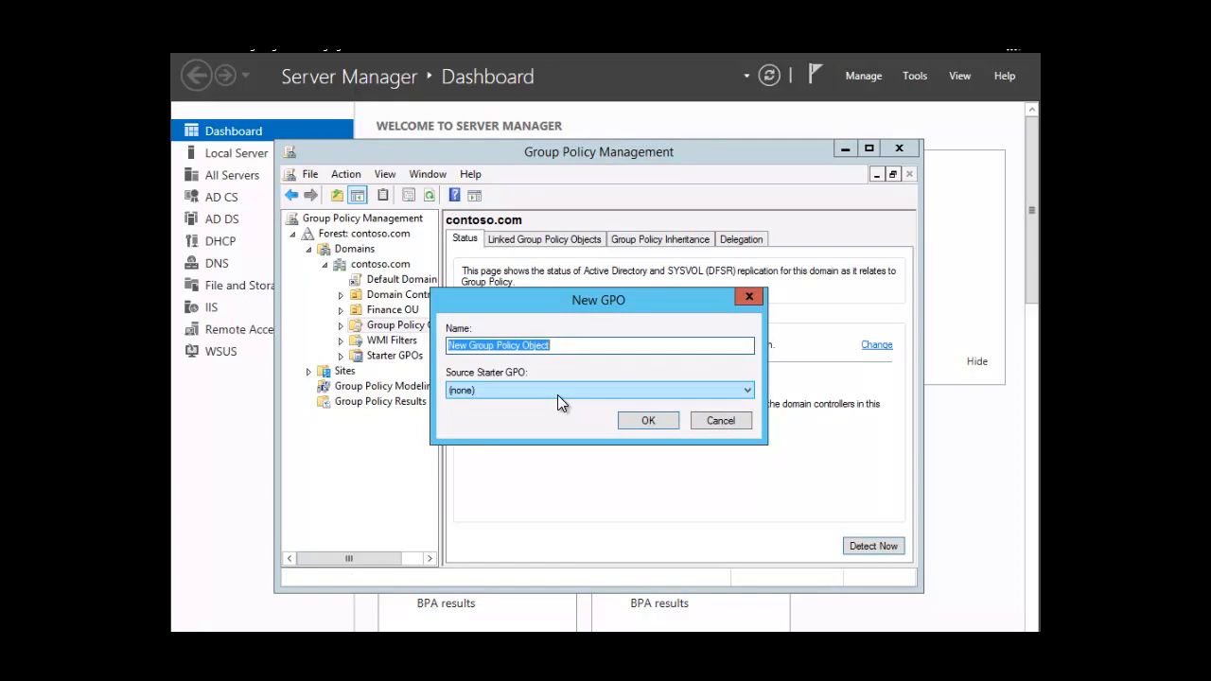
text(ma)
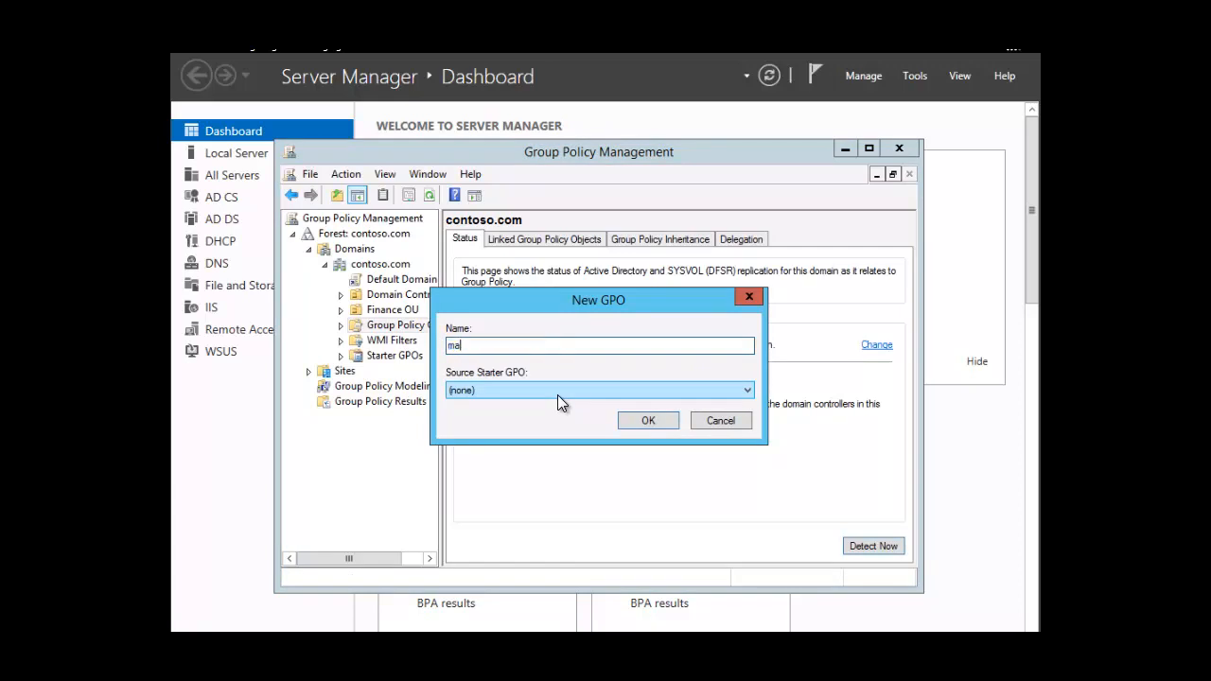
text(pping network drive)
click(643, 425)
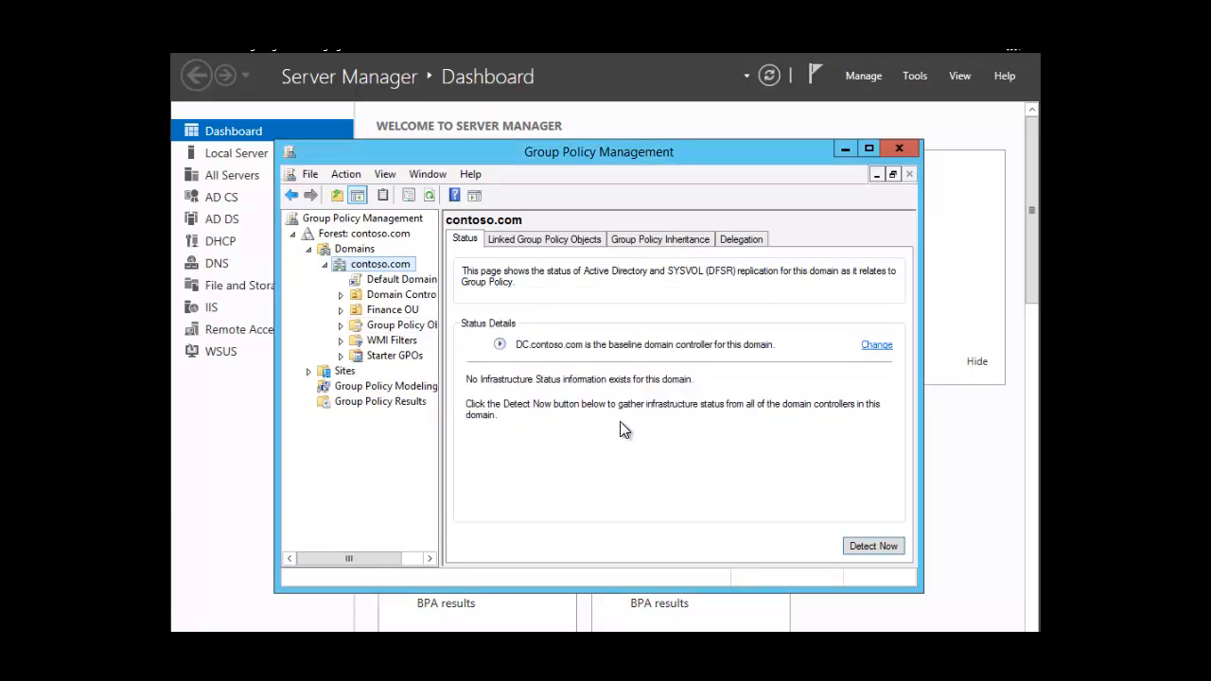
Open the mapping network drive GPO for editing and go to Scripts (Startup/Shutdown) in the computer policies' Windows Settings.
click(341, 326)
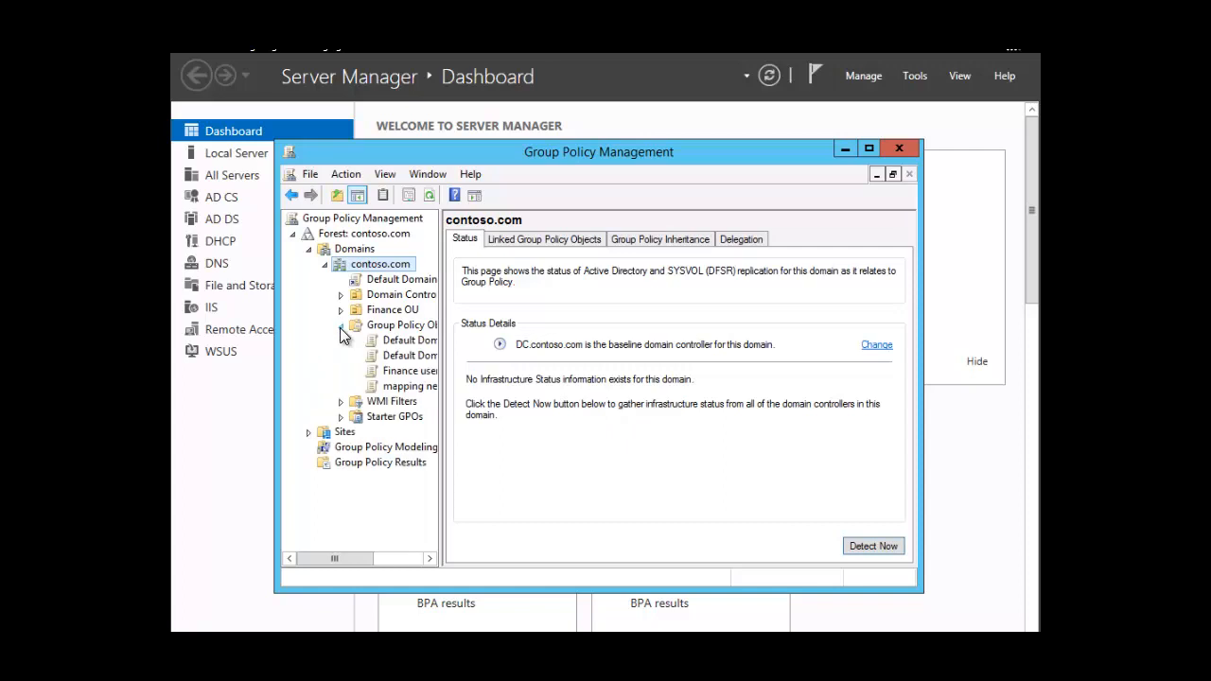
right_click(414, 390)
click(452, 404)
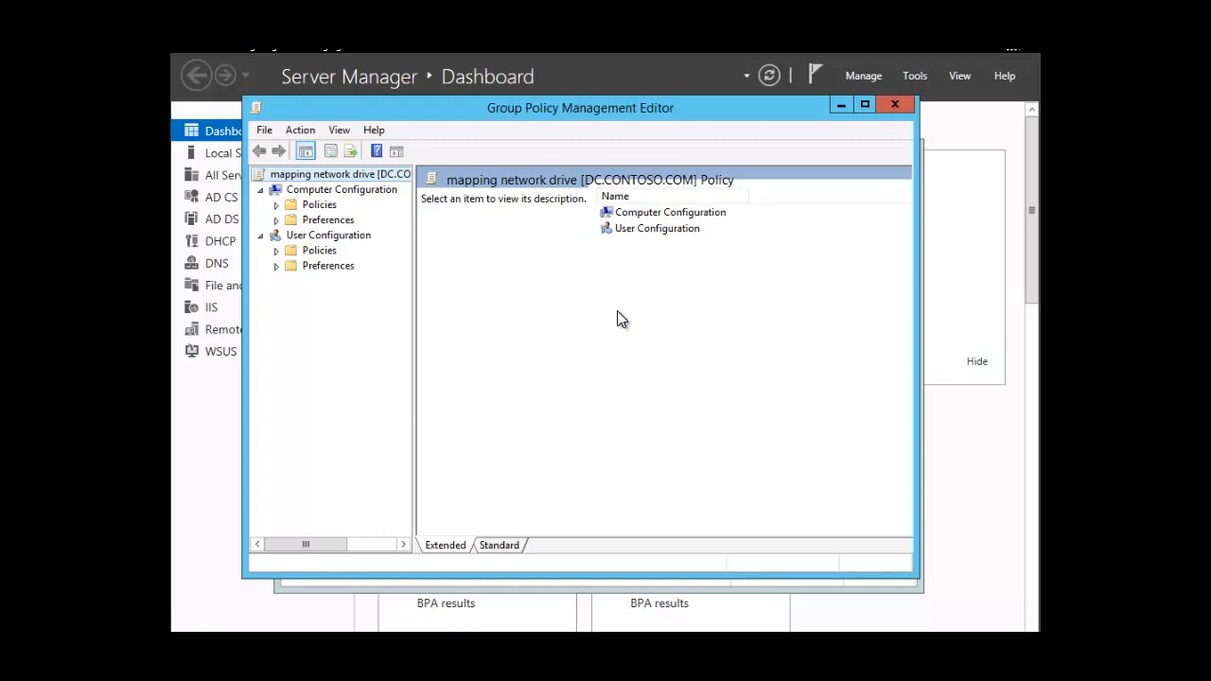
double_click(632, 214)
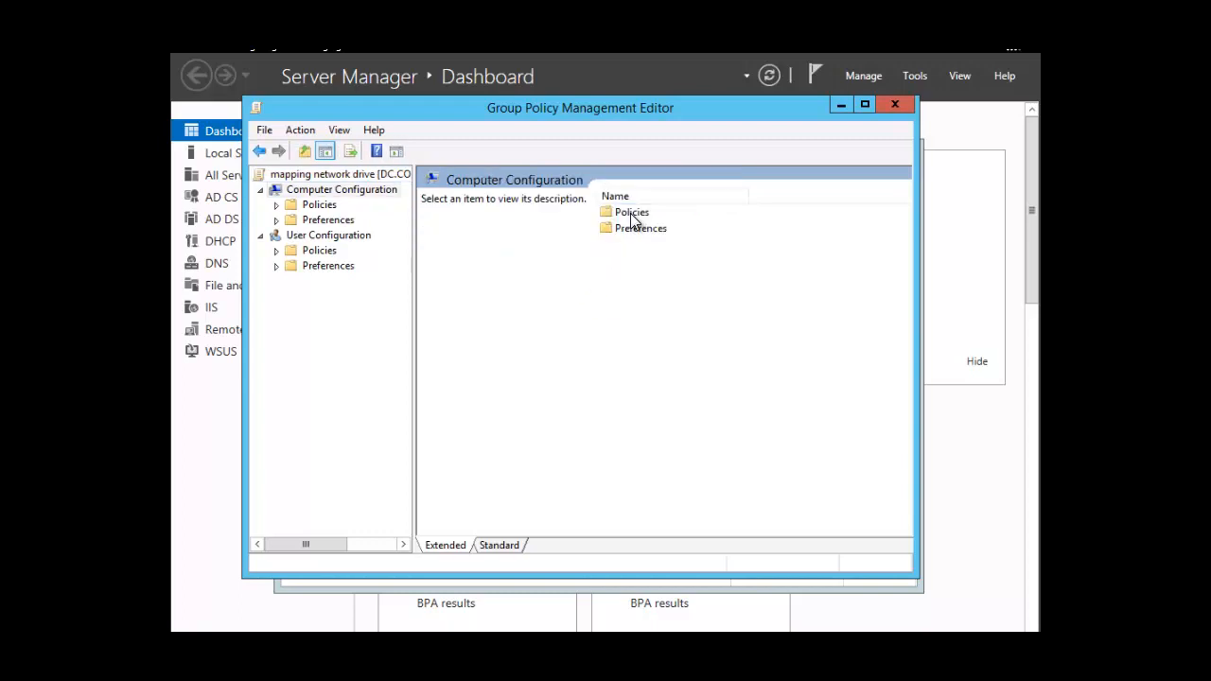
double_click(631, 213)
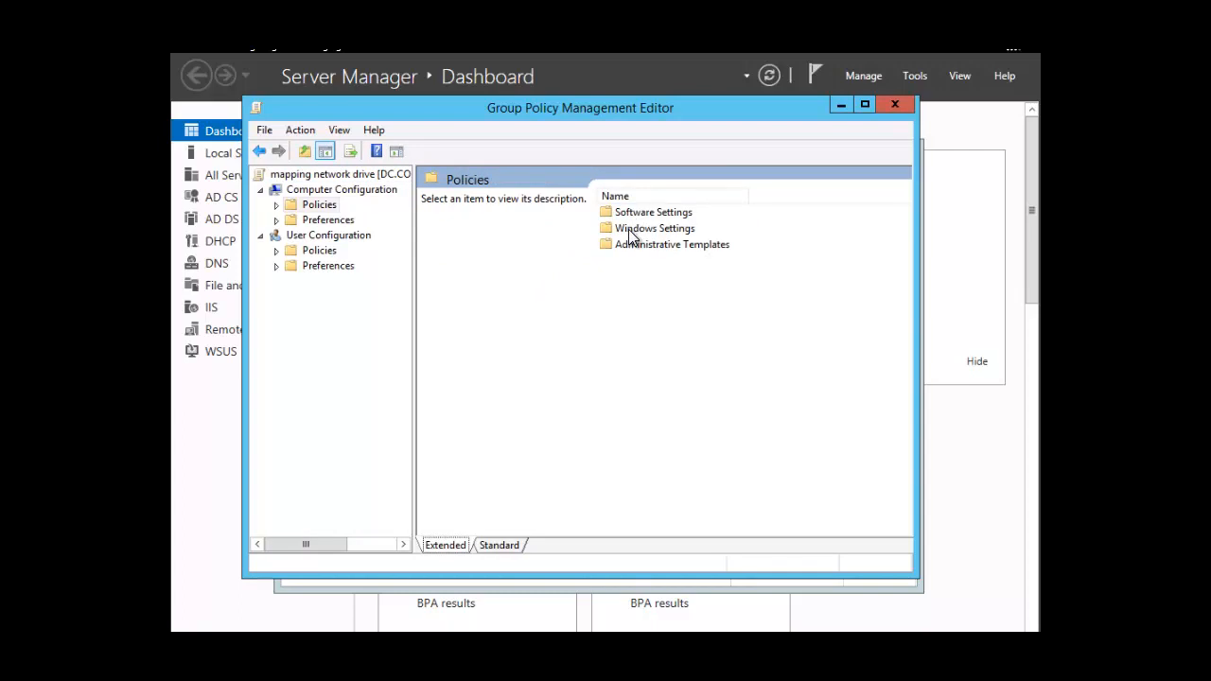
double_click(632, 230)
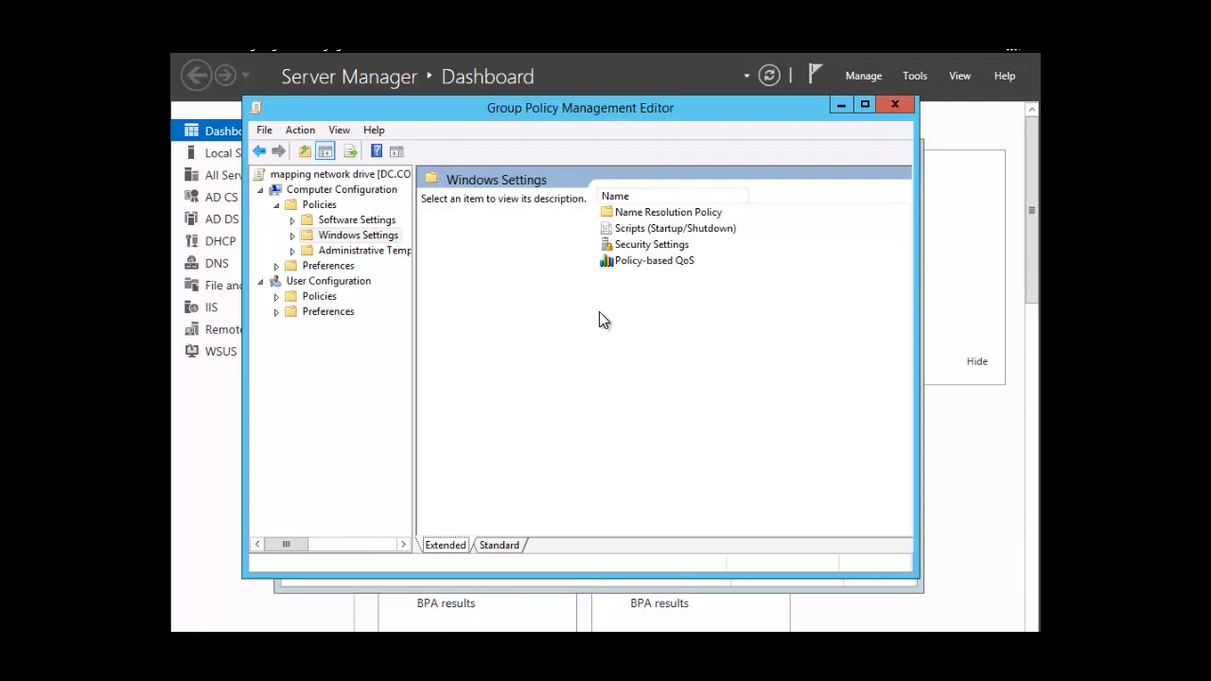
double_click(632, 231)
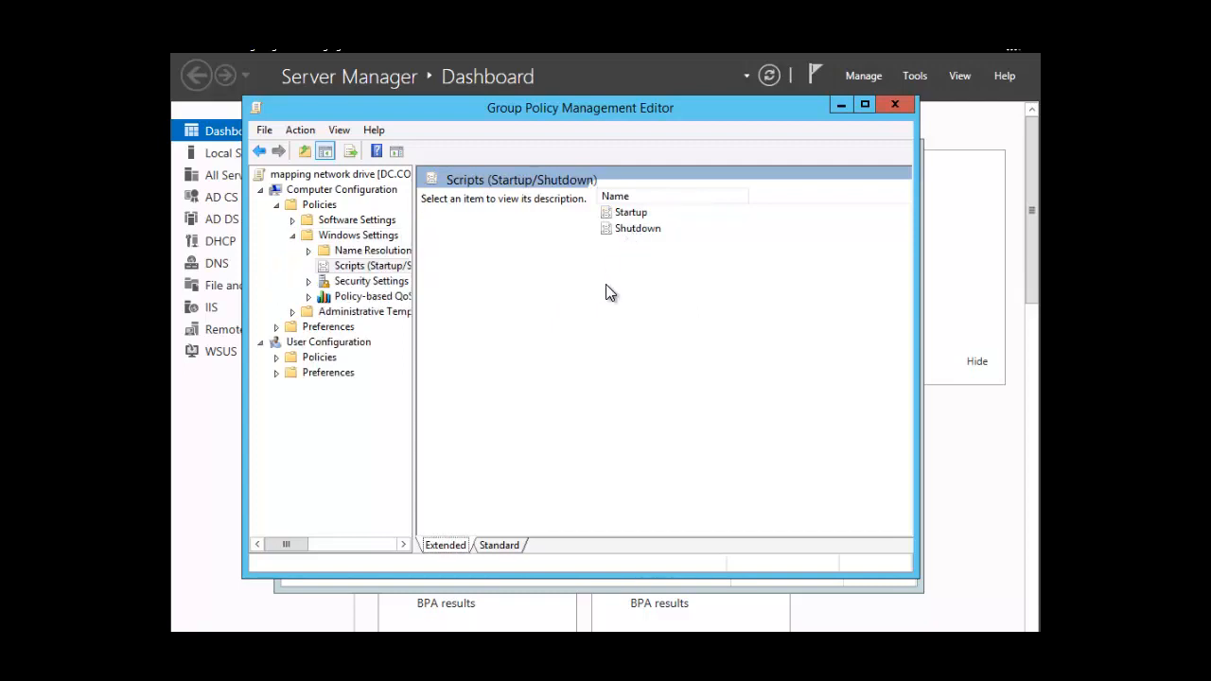
Examine the Startup properties and the script name and parameter fields for adding a startup script, without adding one.
double_click(620, 213)
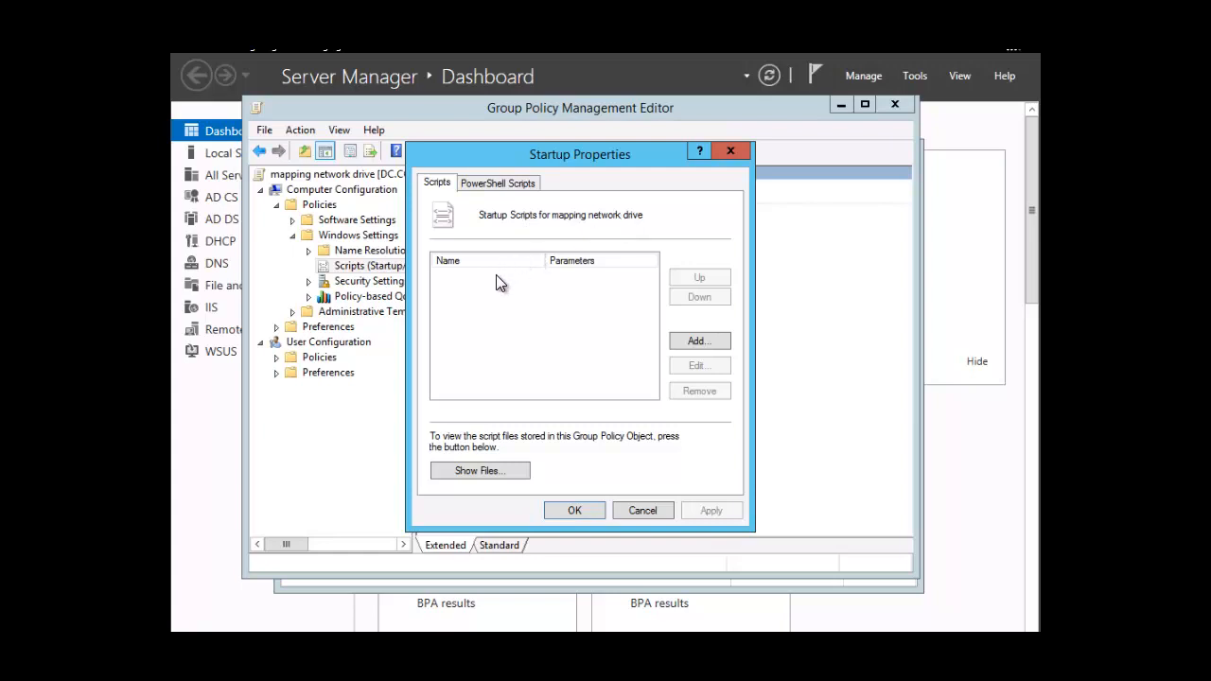
click(695, 341)
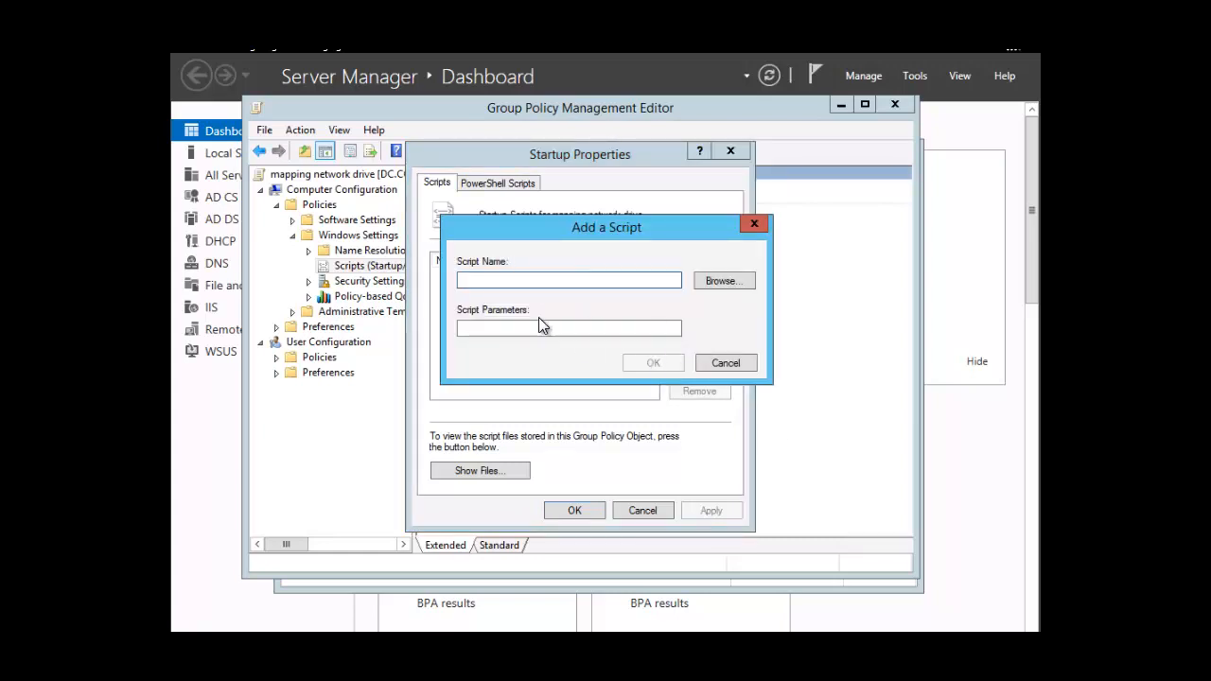
click(732, 365)
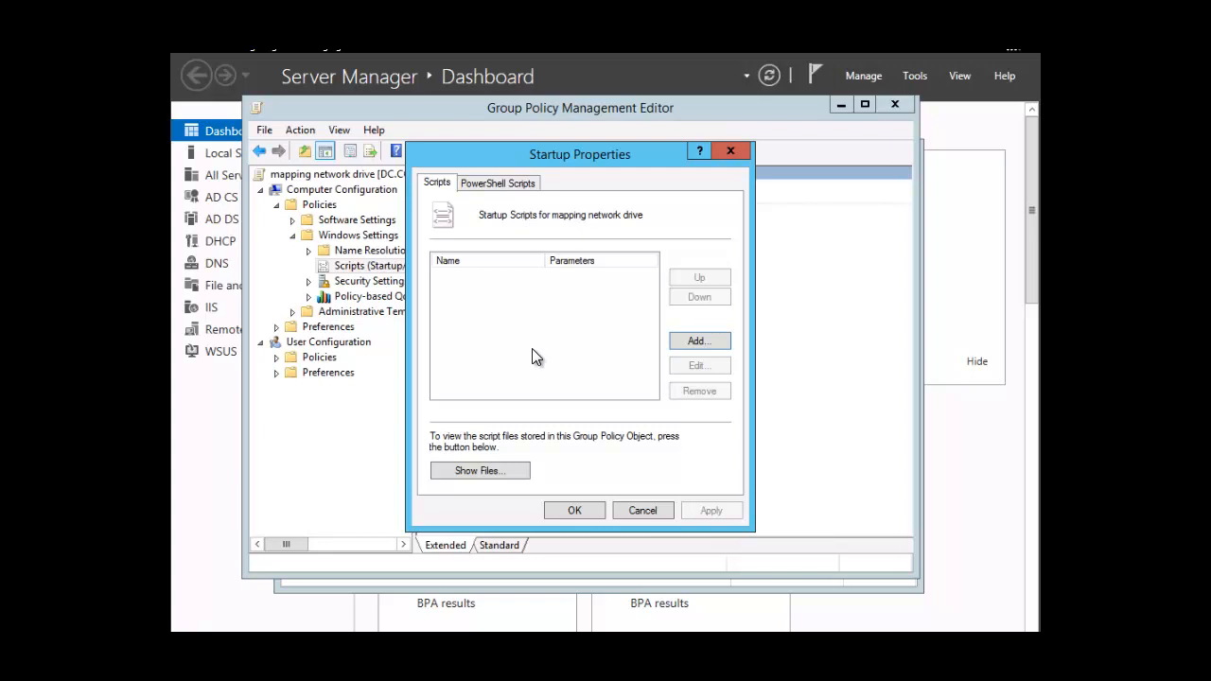
Review the PowerShell startup script settings and their run-order options, and close the Startup properties without saving.
click(490, 184)
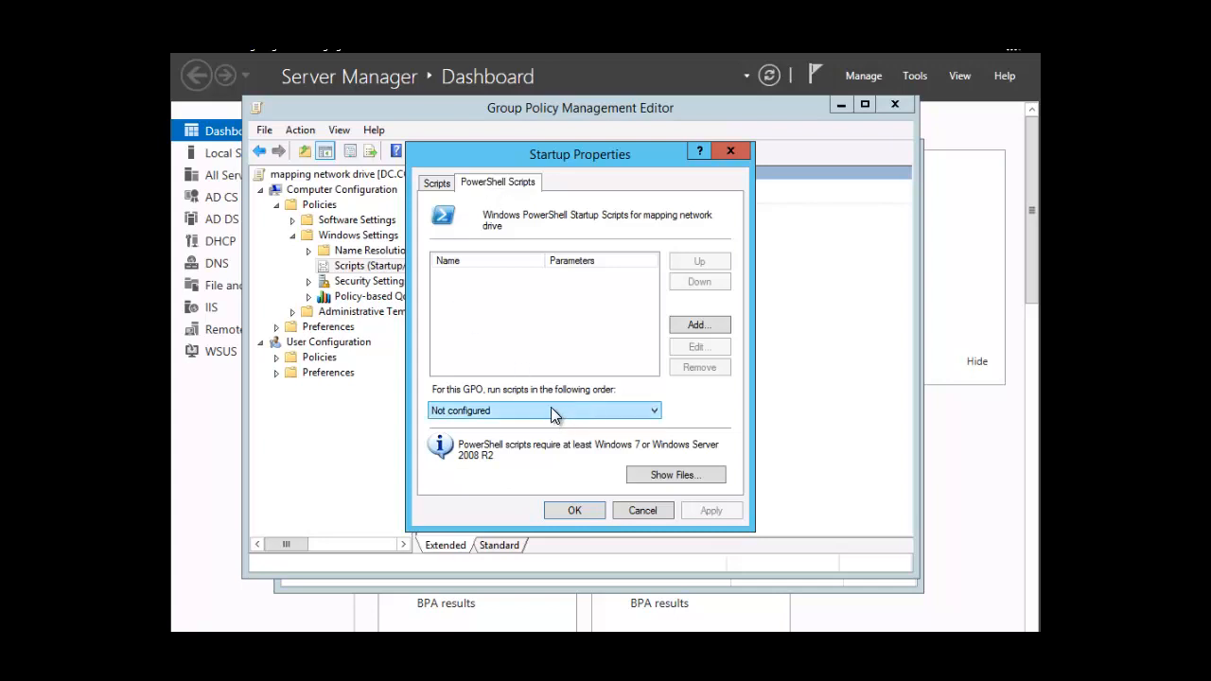
click(654, 413)
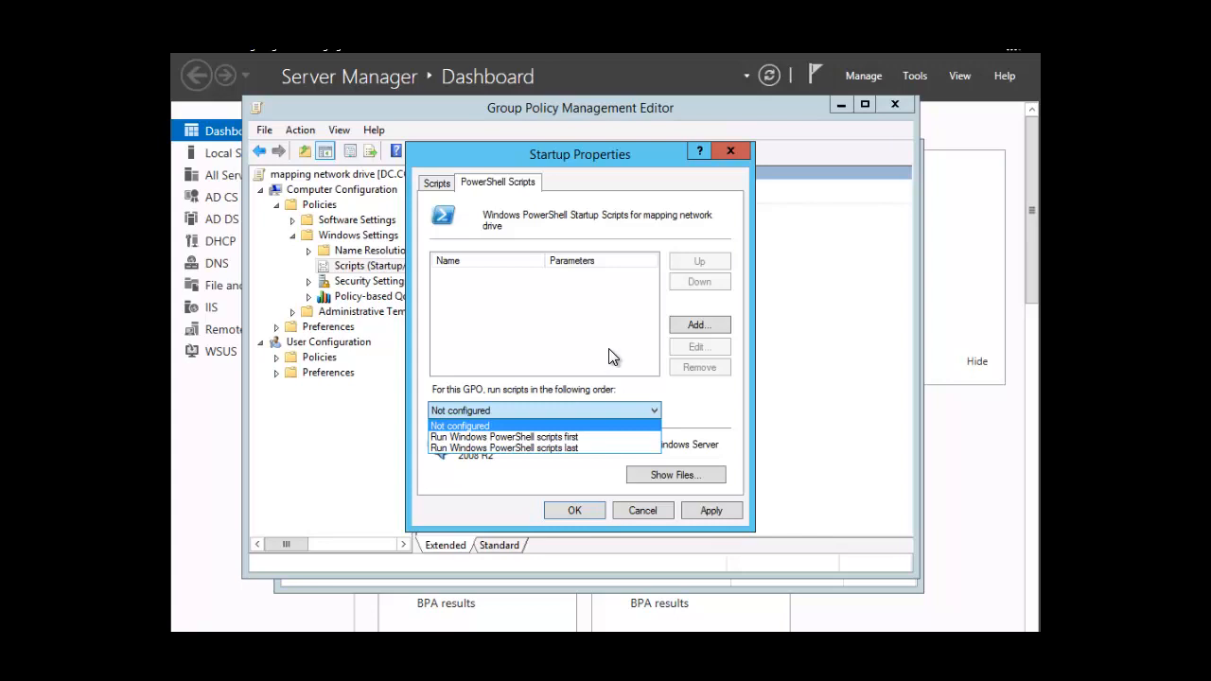
click(647, 511)
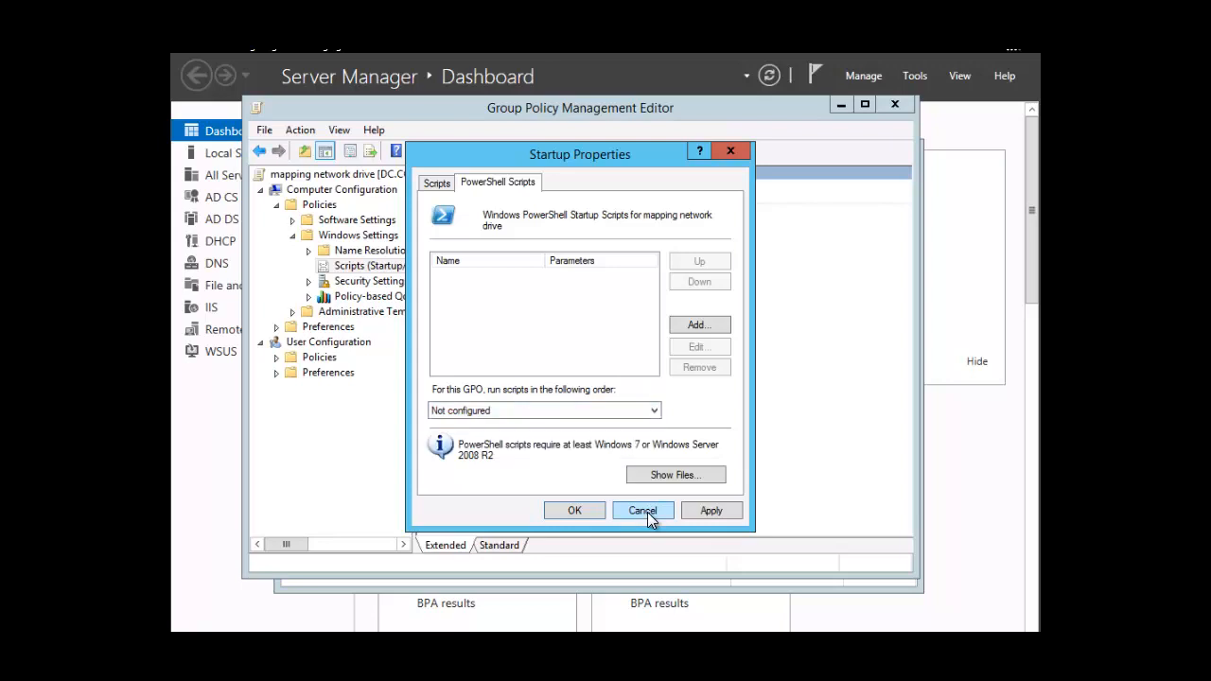
click(642, 510)
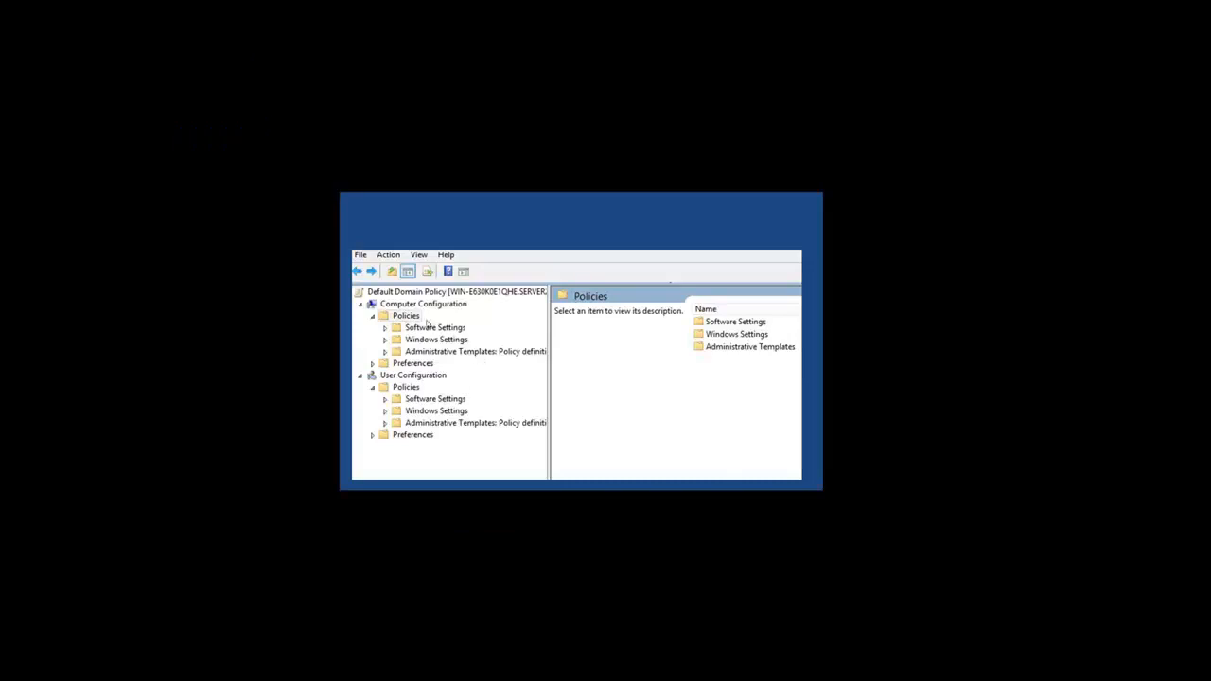
Show the Administrative Templates categories under the Computer Configuration policies of the Default Domain Policy.
click(490, 351)
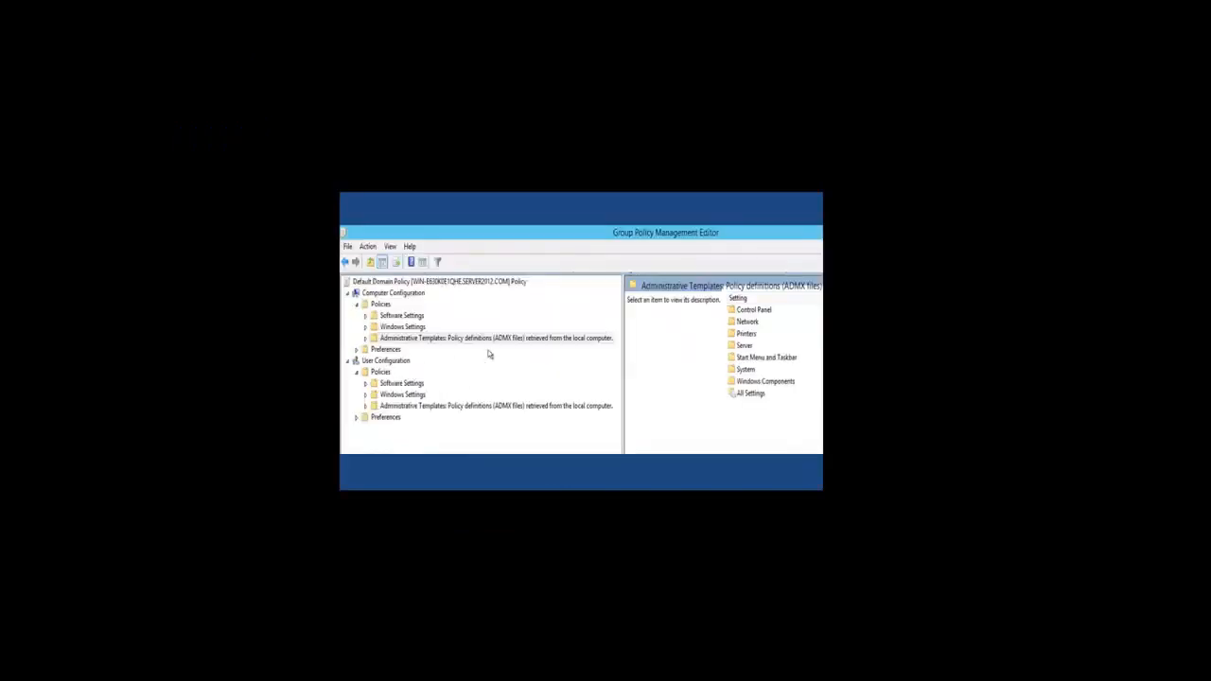